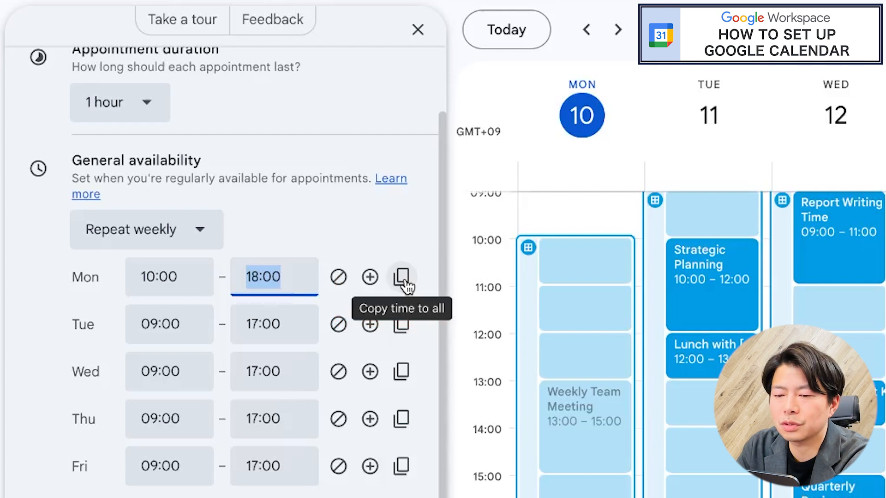
- Copy Monday's 10:00–18:00 availability to all weekdays and mark Wednesday as unavailable
scroll(406, 286, down, 1)
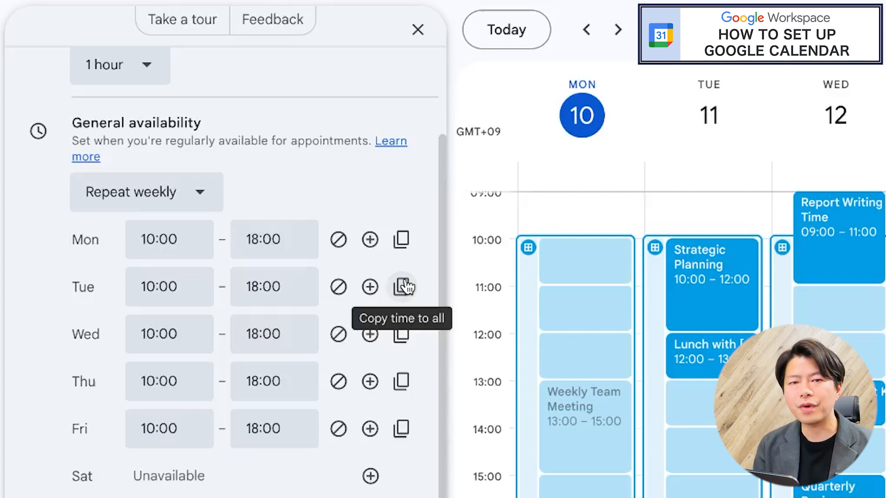
click(338, 334)
- Add two colleagues as co-hosts of the appointment schedule and continue to the booking page settings
scroll(345, 204, down, 6)
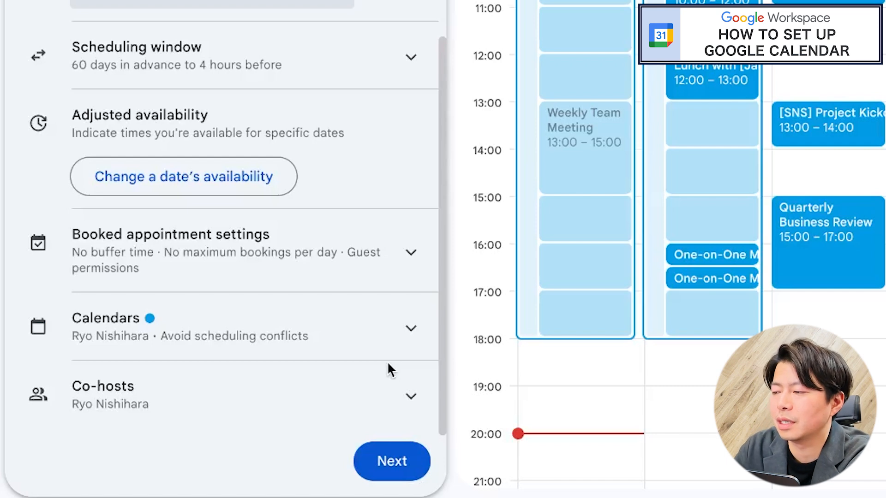
click(411, 399)
text(al)
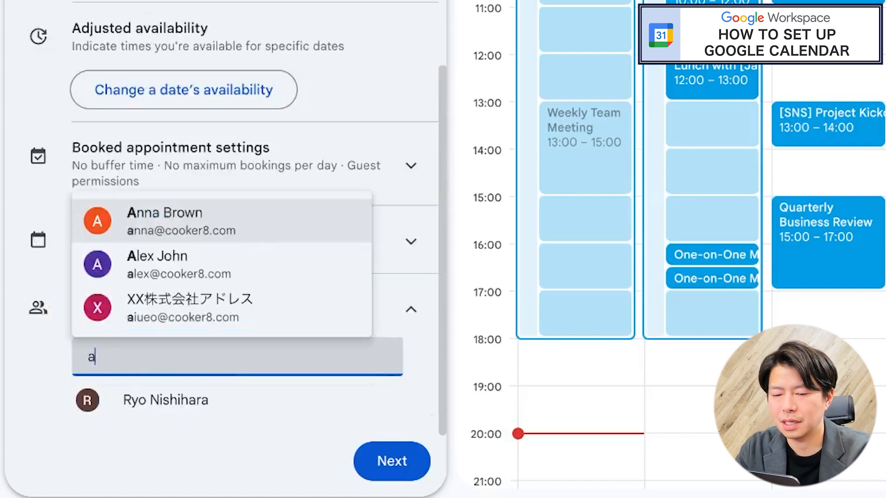
key(Return)
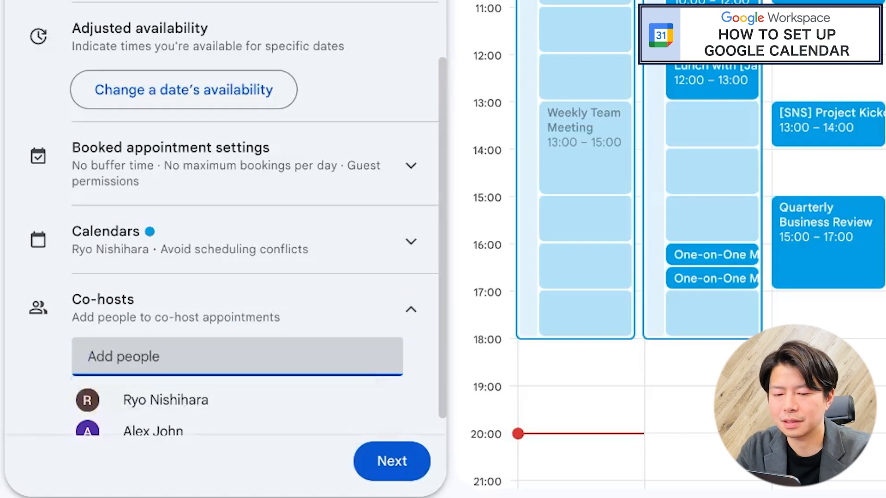
scroll(391, 203, down, 1)
text(anna)
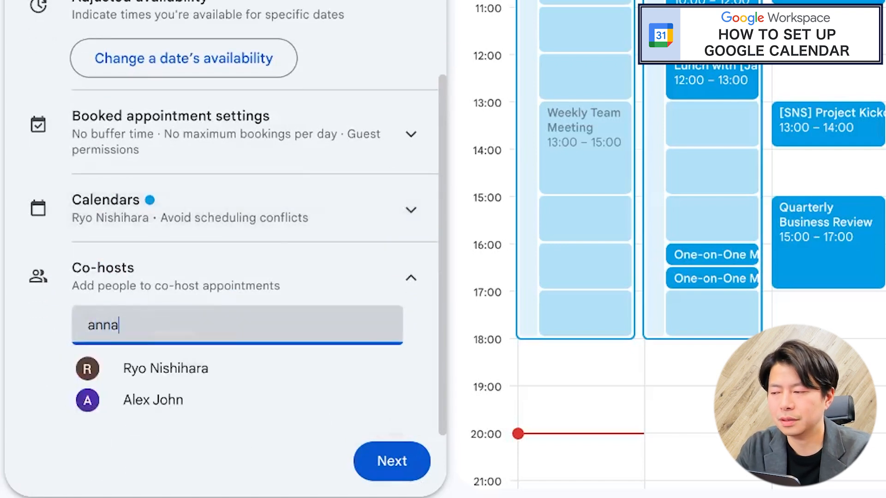
key(Return)
scroll(221, 276, down, 1)
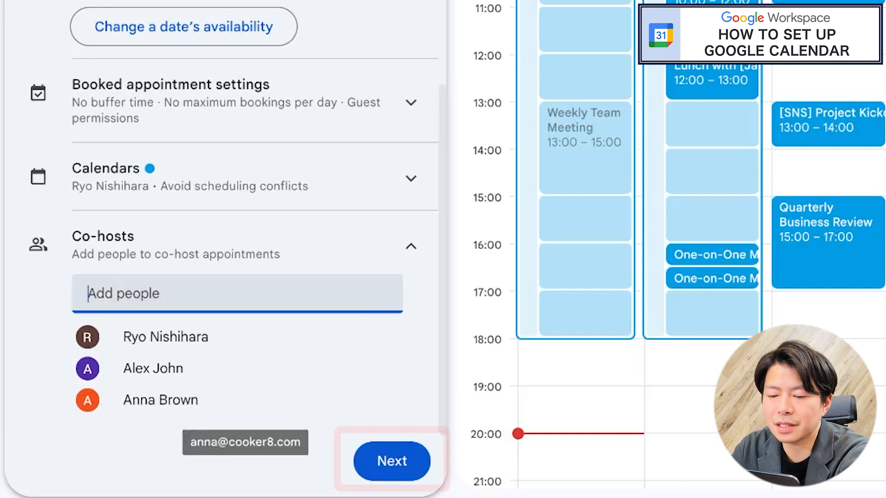
click(392, 469)
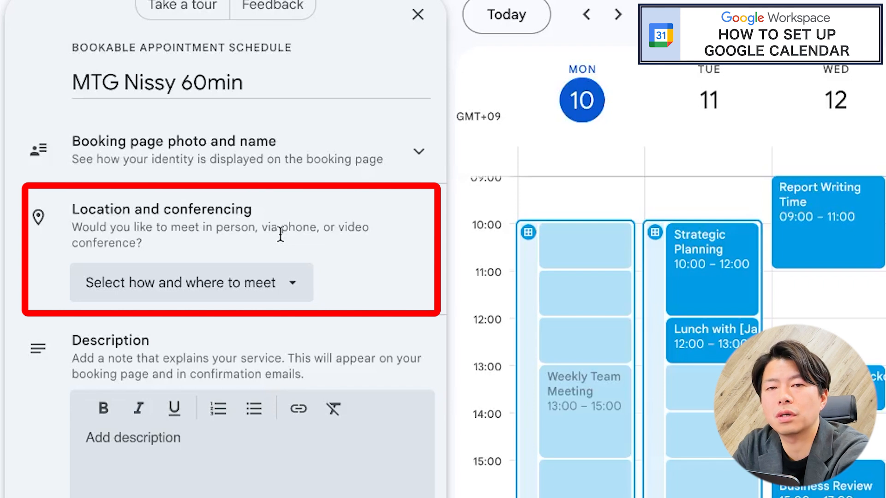
- Set the location to Google Meet video conferencing and enter the description "Thank you for scheduling!! Please select your preferred time!!"
click(299, 285)
click(223, 350)
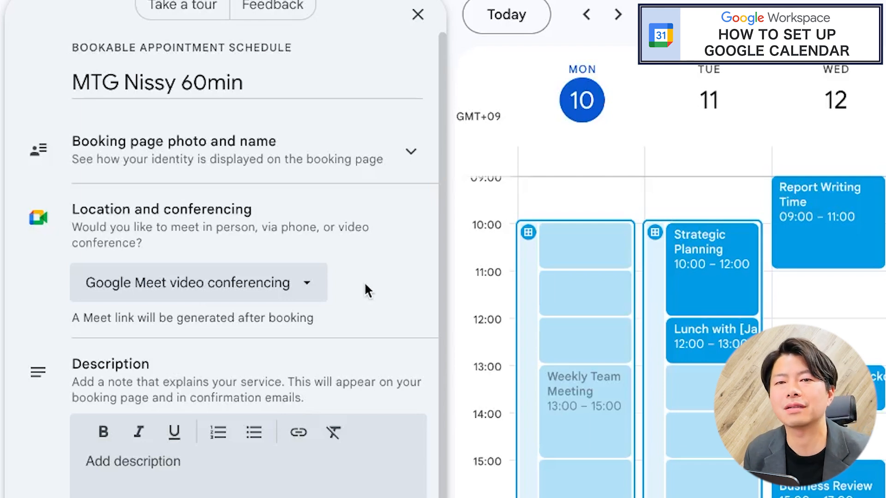
scroll(205, 354, down, 1)
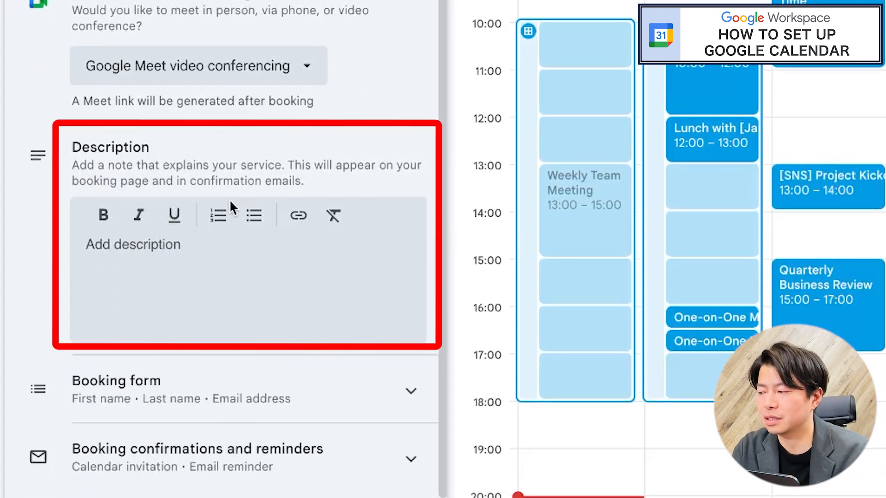
click(230, 206)
text(Thank you for scheduling!!)
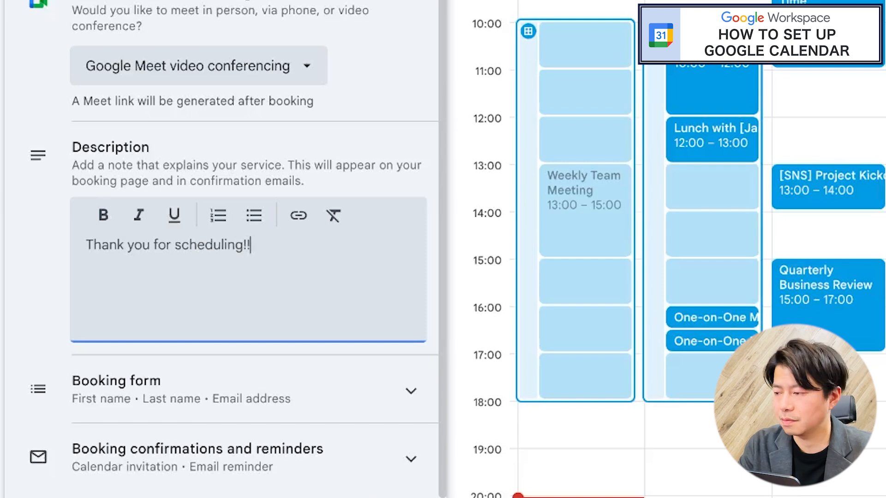
text( Please select your preferred time!!)
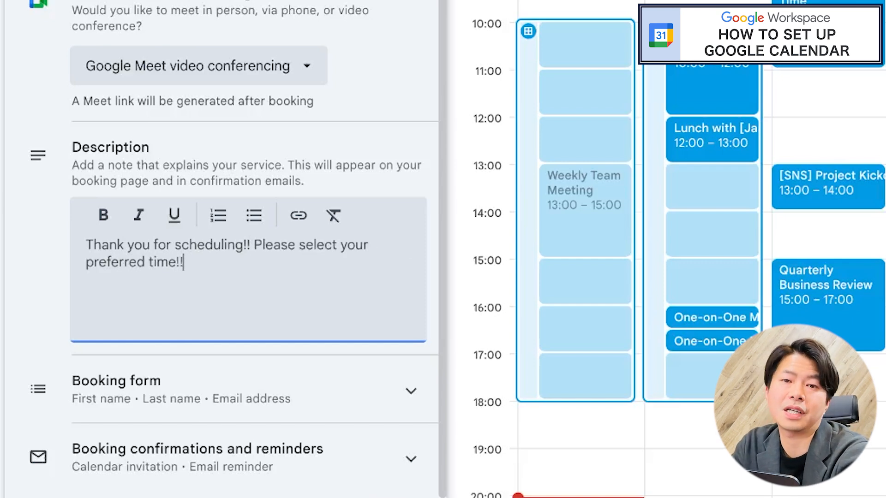
- Add a required custom item named "Company Name" to the booking form and save the appointment schedule
scroll(150, 389, down, 1)
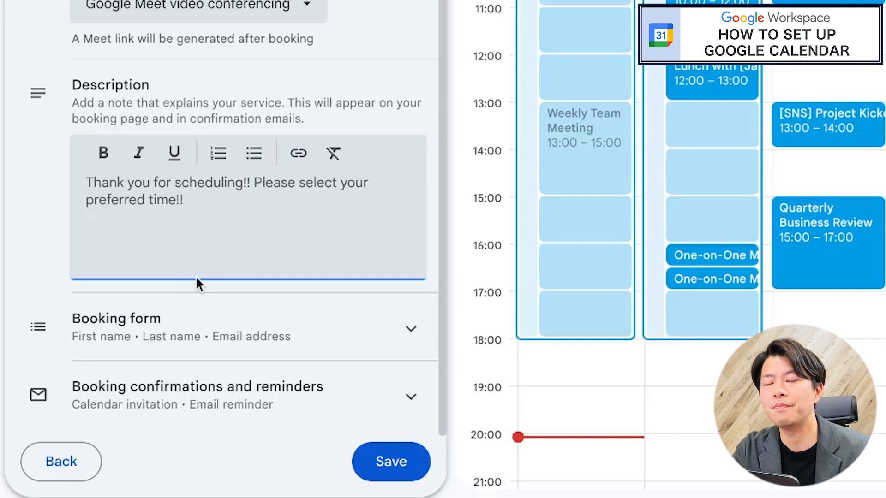
click(323, 327)
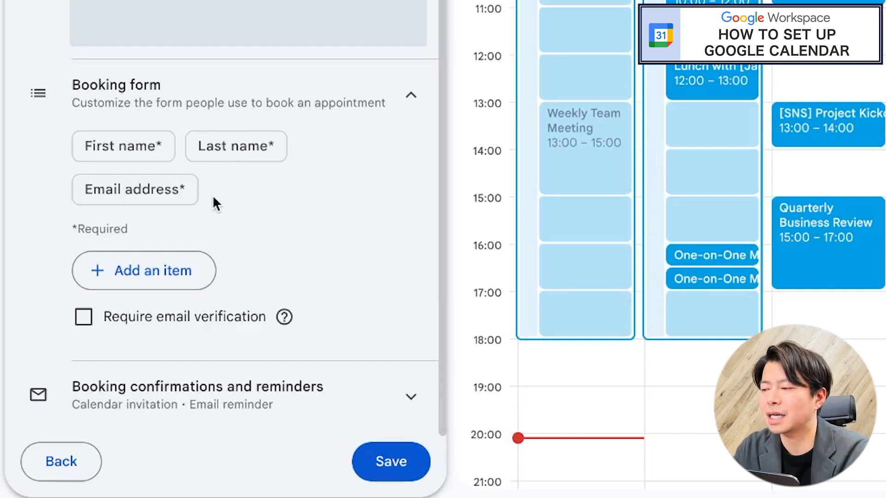
click(183, 277)
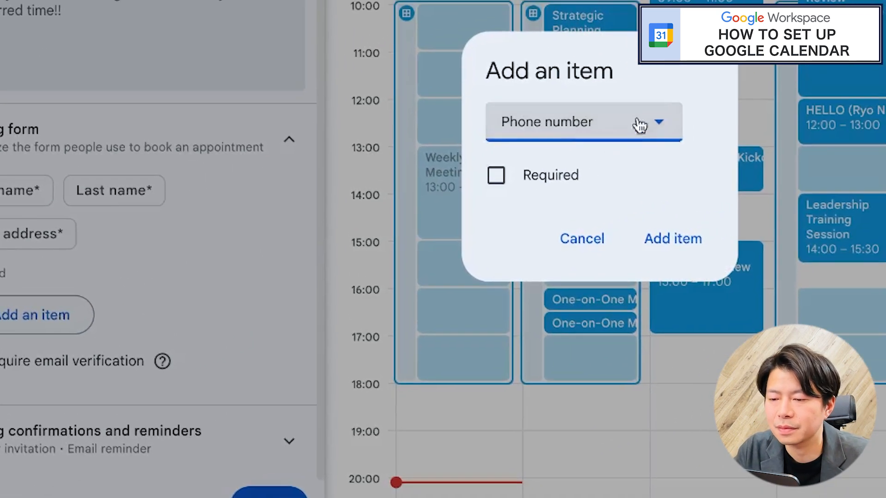
click(784, 79)
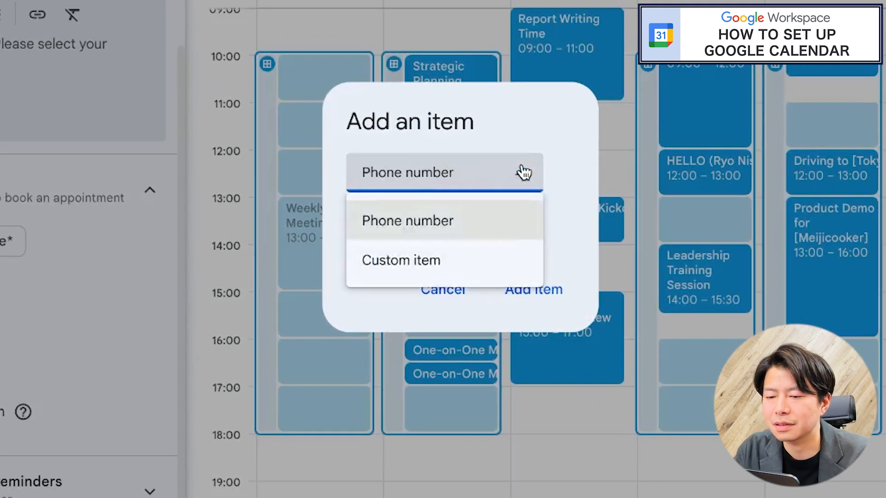
click(481, 259)
click(407, 194)
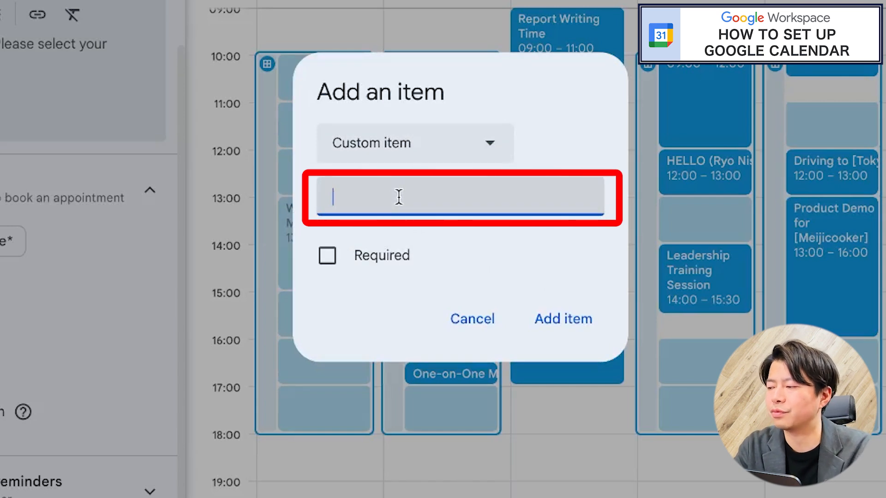
text(Compane)
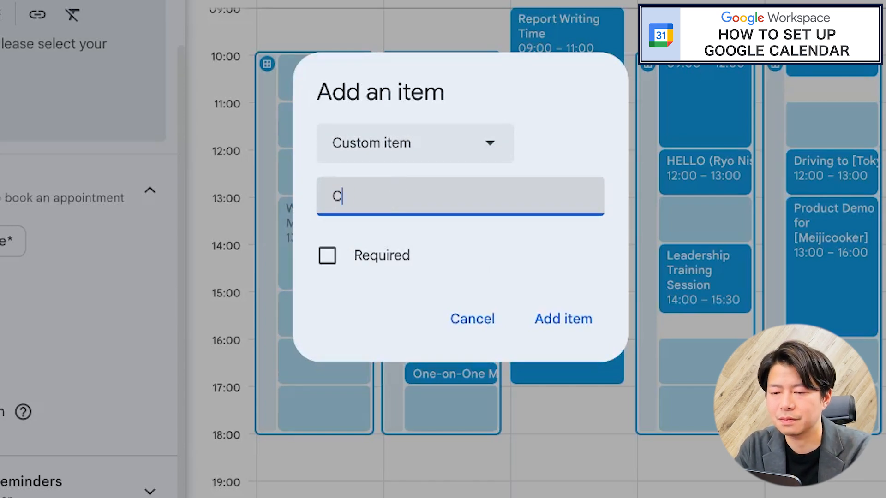
key(BackSpace)
key(BackSpace)
text(y Name)
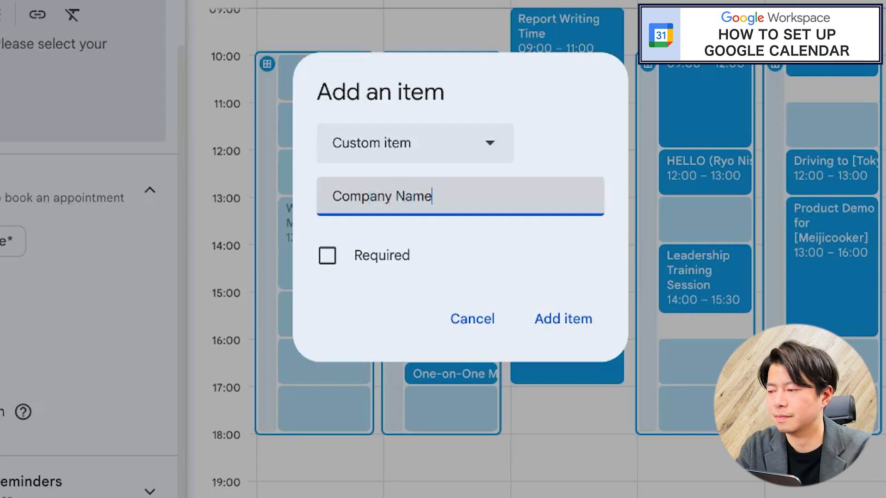
click(328, 256)
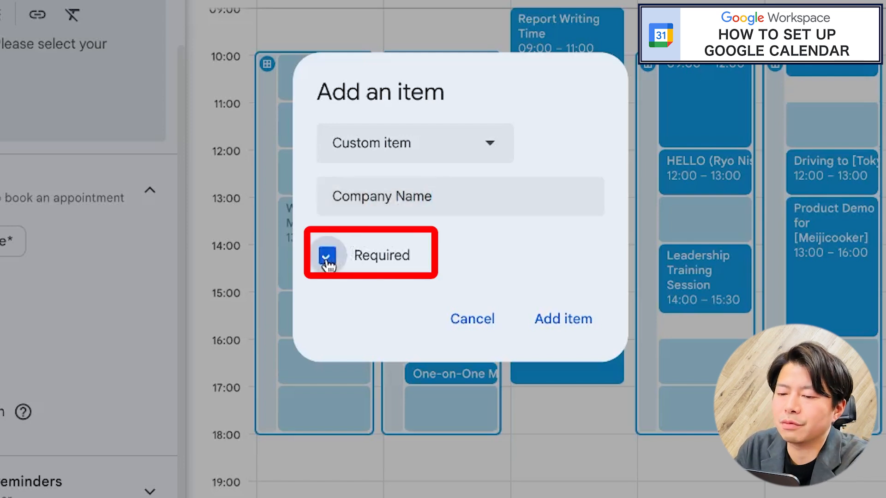
click(570, 325)
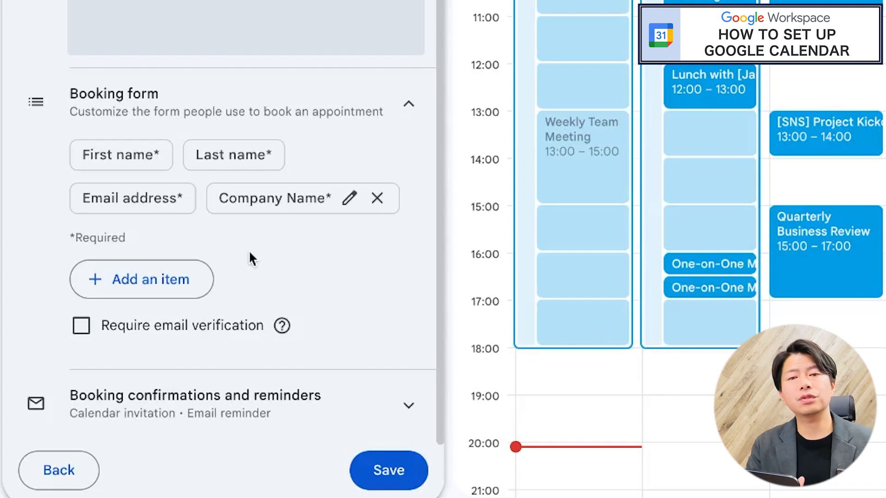
click(388, 473)
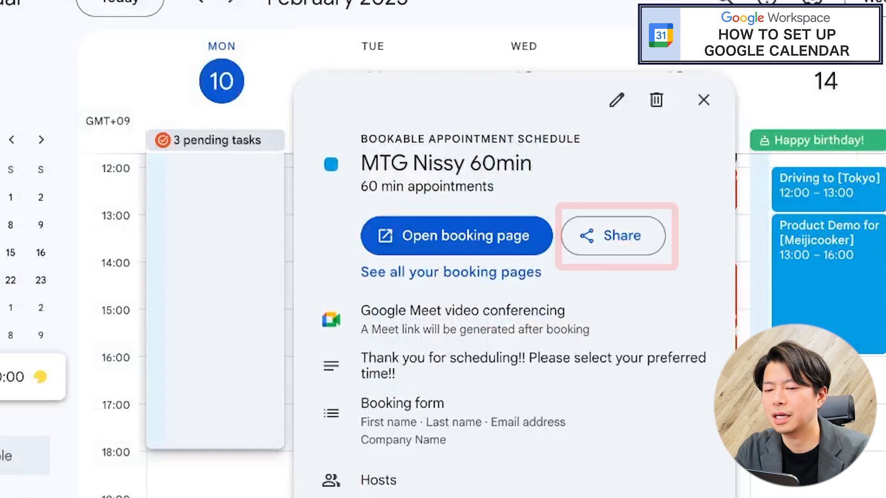
- Open the schedule's booking page and choose the 13:00 slot on Thursday 13
click(688, 130)
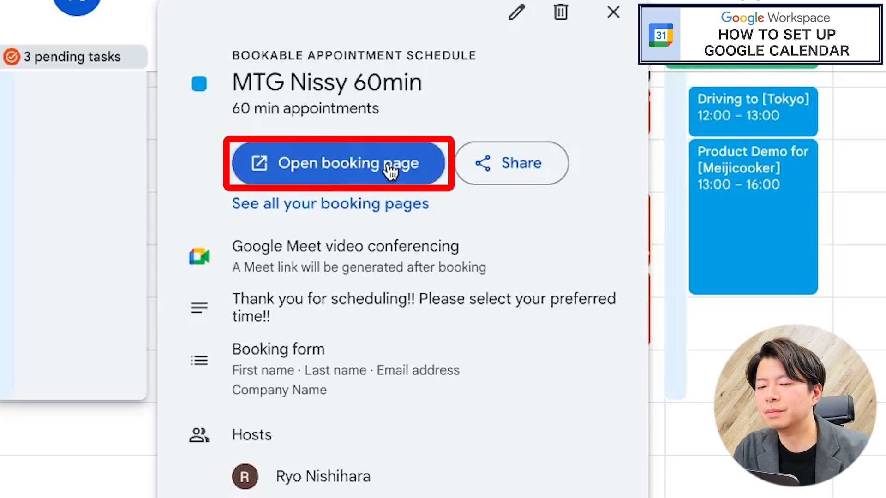
click(413, 189)
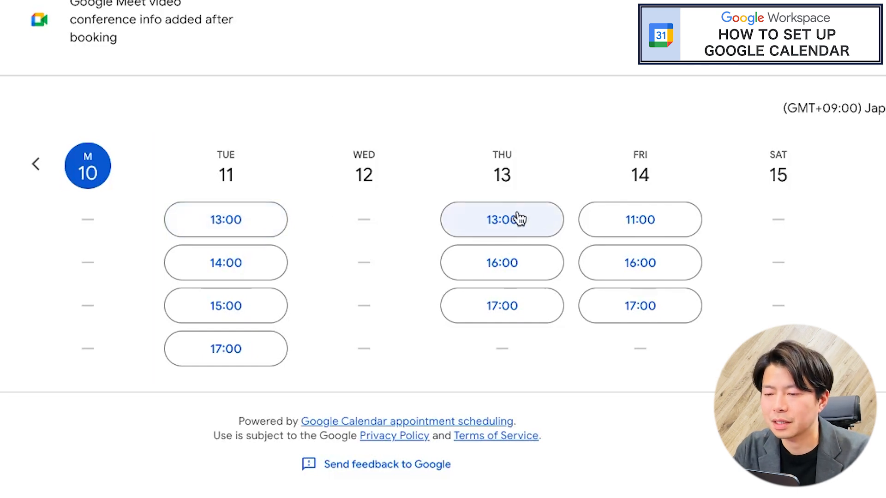
click(502, 220)
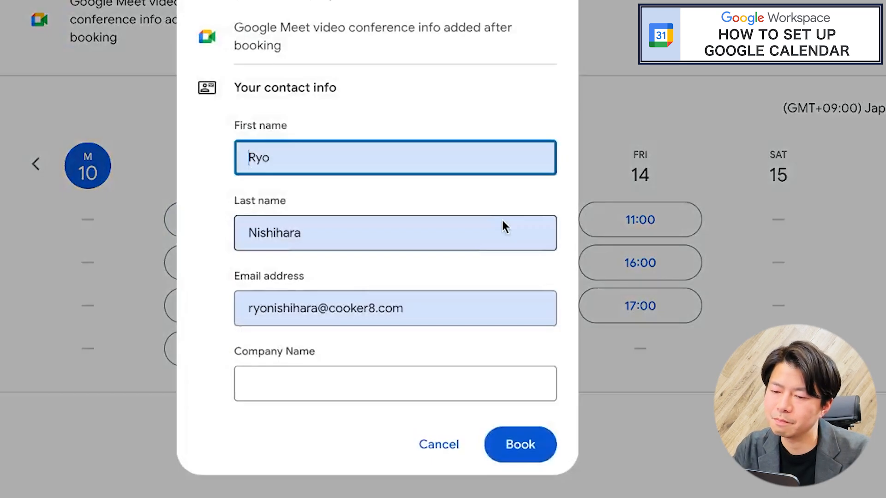
- Enter Cooker8 as the company name, keeping the prefilled contact details, and book the appointment
key(Tab)
key(Tab)
key(Tab)
text(Coookker8)
key(BackSpace)
key(BackSpace)
key(BackSpace)
key(BackSpace)
key(BackSpace)
key(BackSpace)
text(ker8)
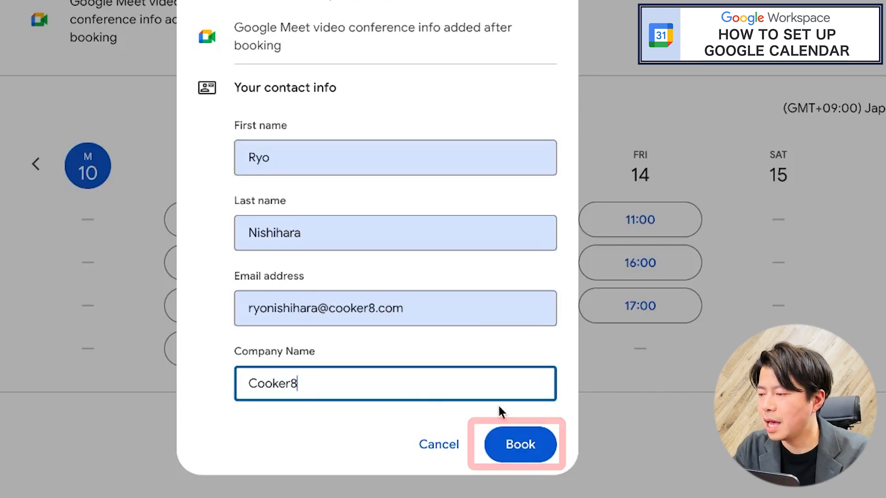
click(528, 445)
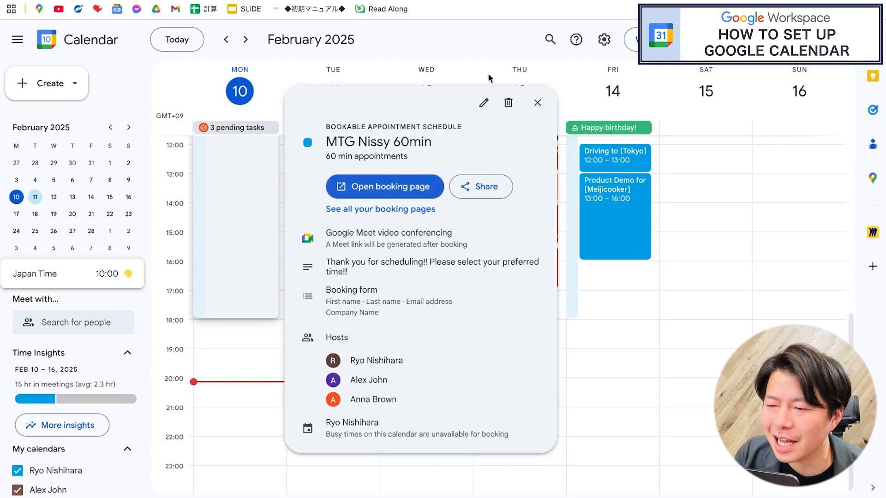
- Close the appointment schedule's details and open the booked 13:00 meeting on Thursday 13 to check it
click(538, 101)
scroll(469, 254, up, 2)
click(498, 281)
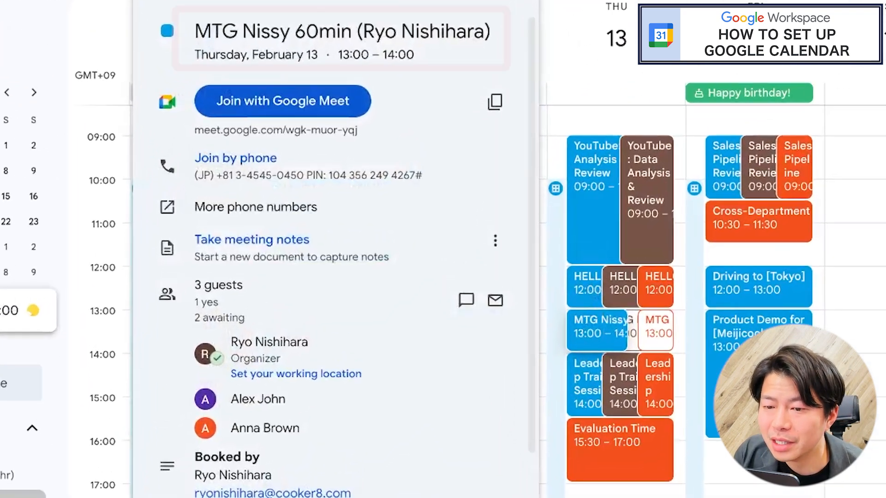